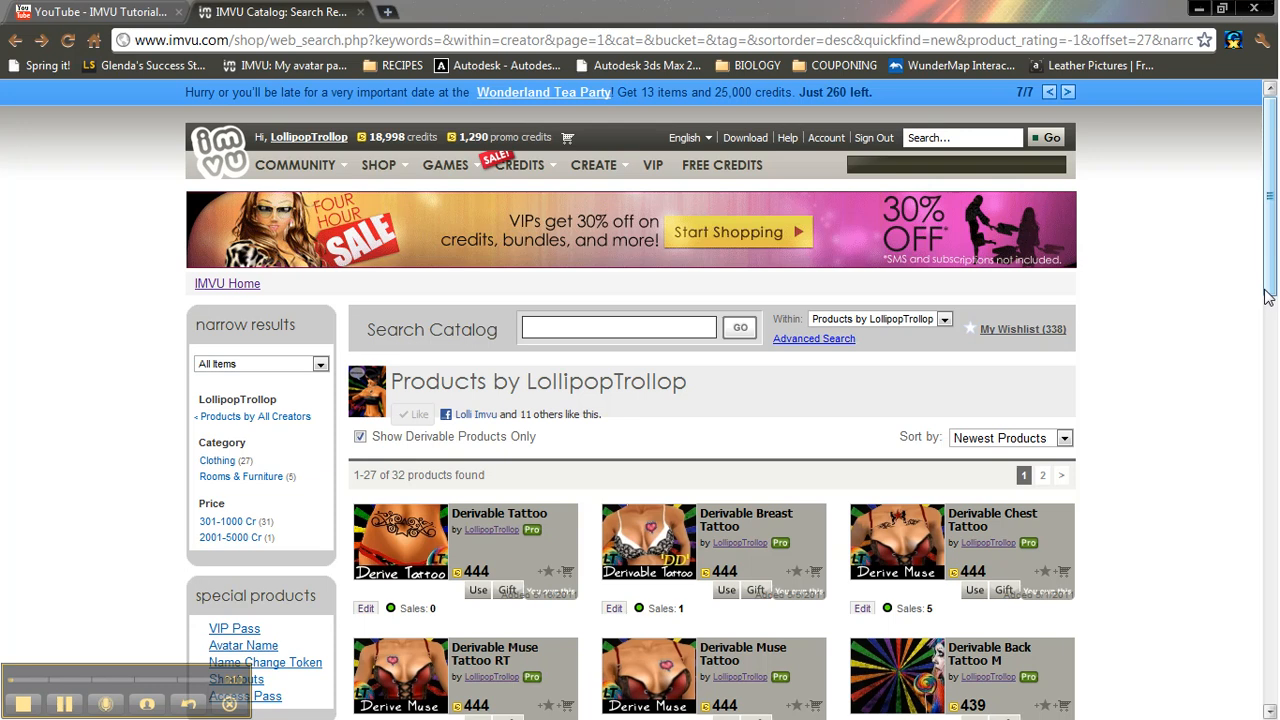
# Open the Derivable Tattoo product from the derivable products list and start deriving a new product from it.
pyautogui.scroll(-3, 1200, 280)
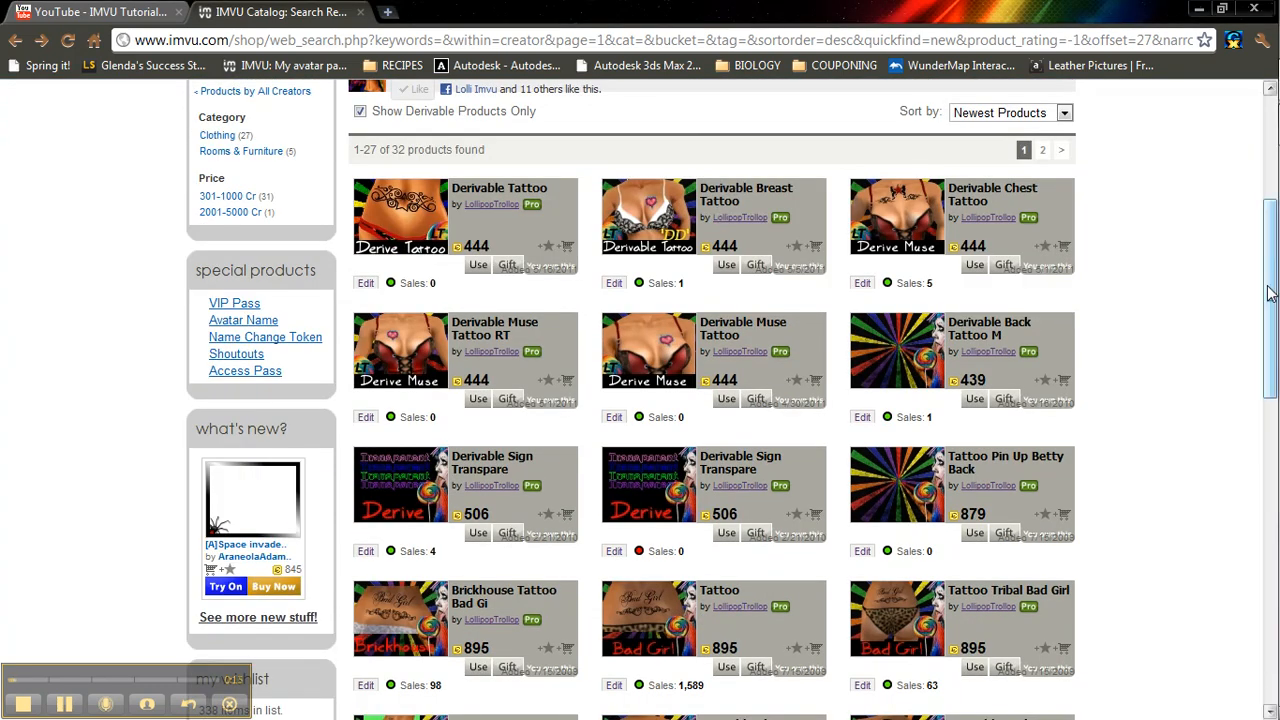
pyautogui.moveTo(1269, 293); pyautogui.dragTo(1269, 471)
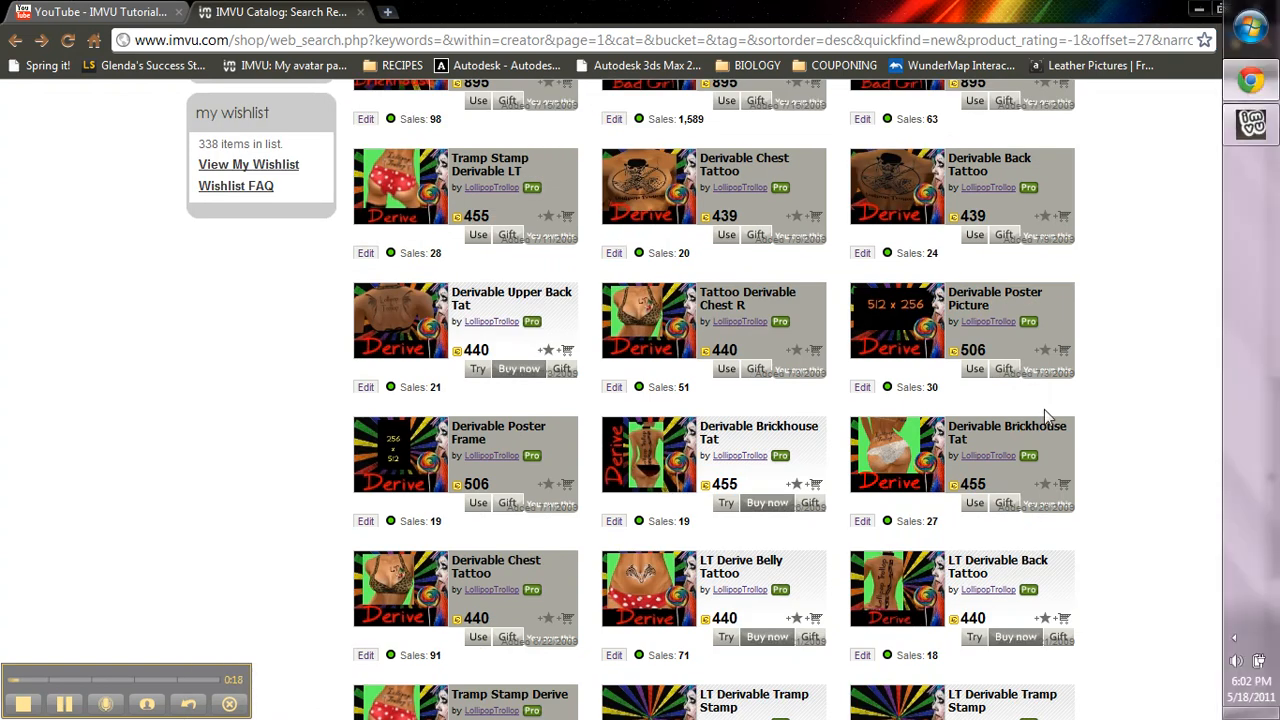
pyautogui.moveTo(1272, 424); pyautogui.dragTo(1270, 130)
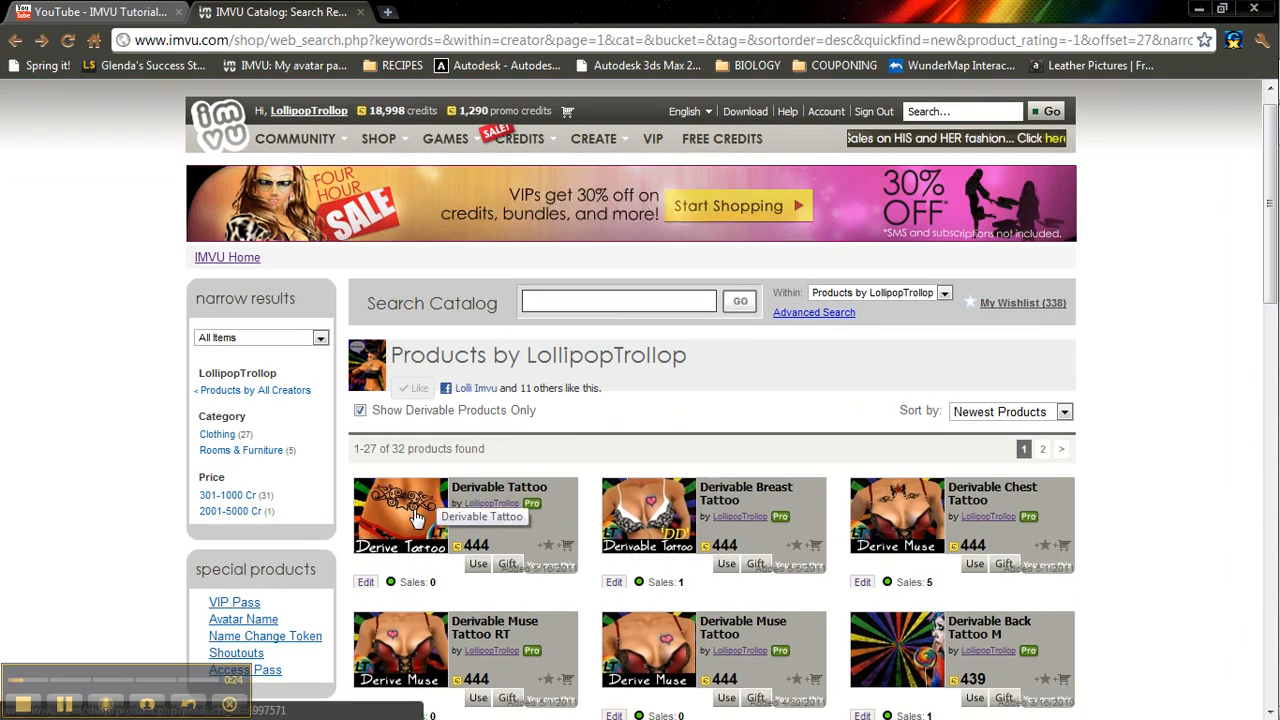
pyautogui.click(415, 516)
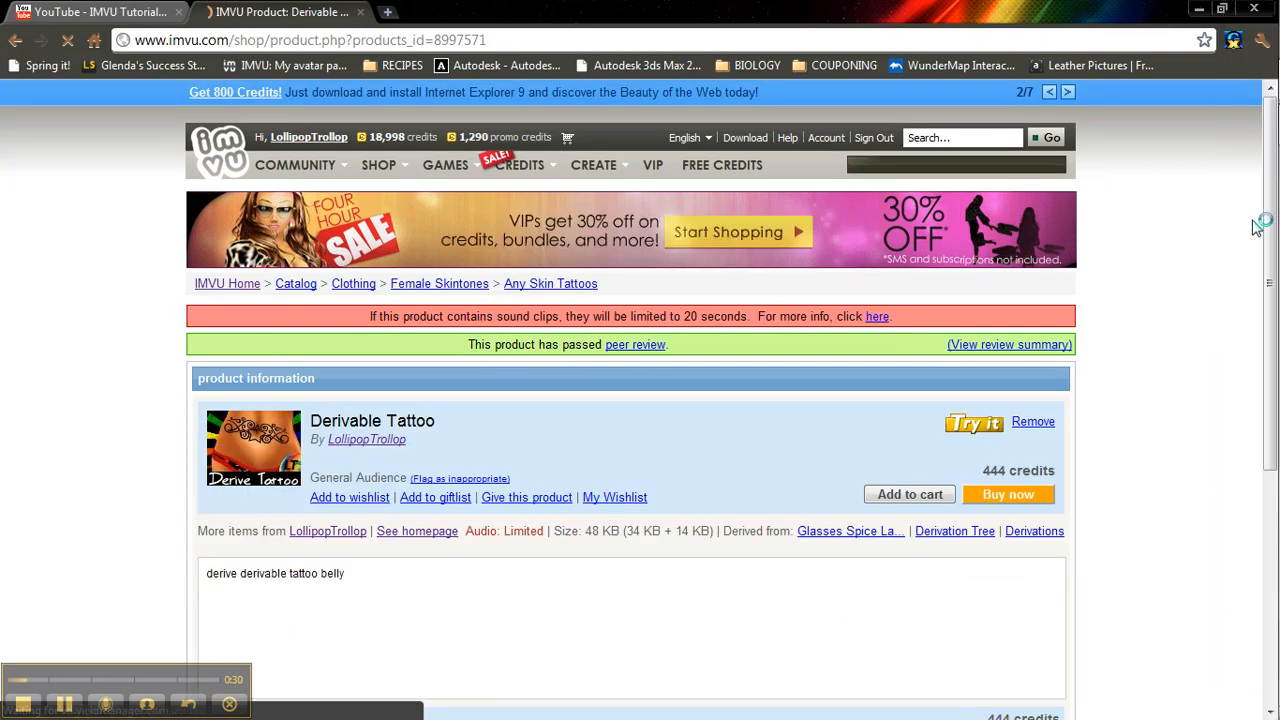
pyautogui.moveTo(1268, 232); pyautogui.dragTo(1265, 413)
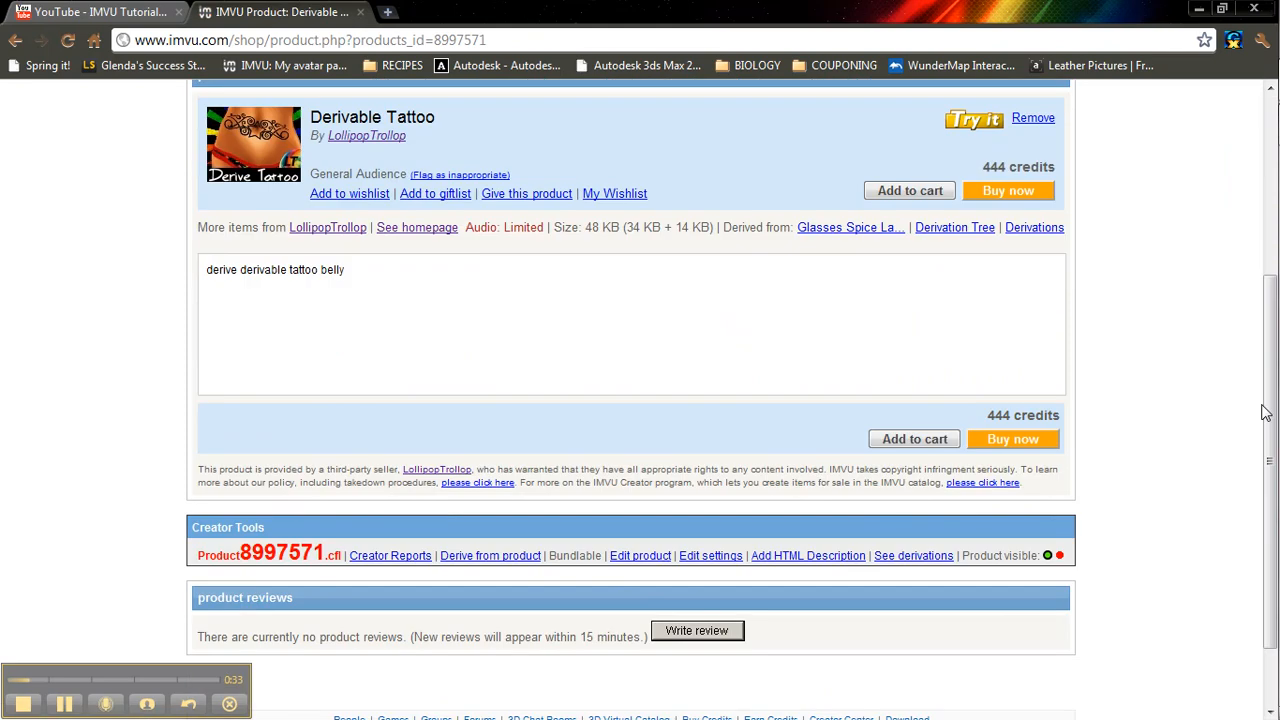
pyautogui.click(481, 562)
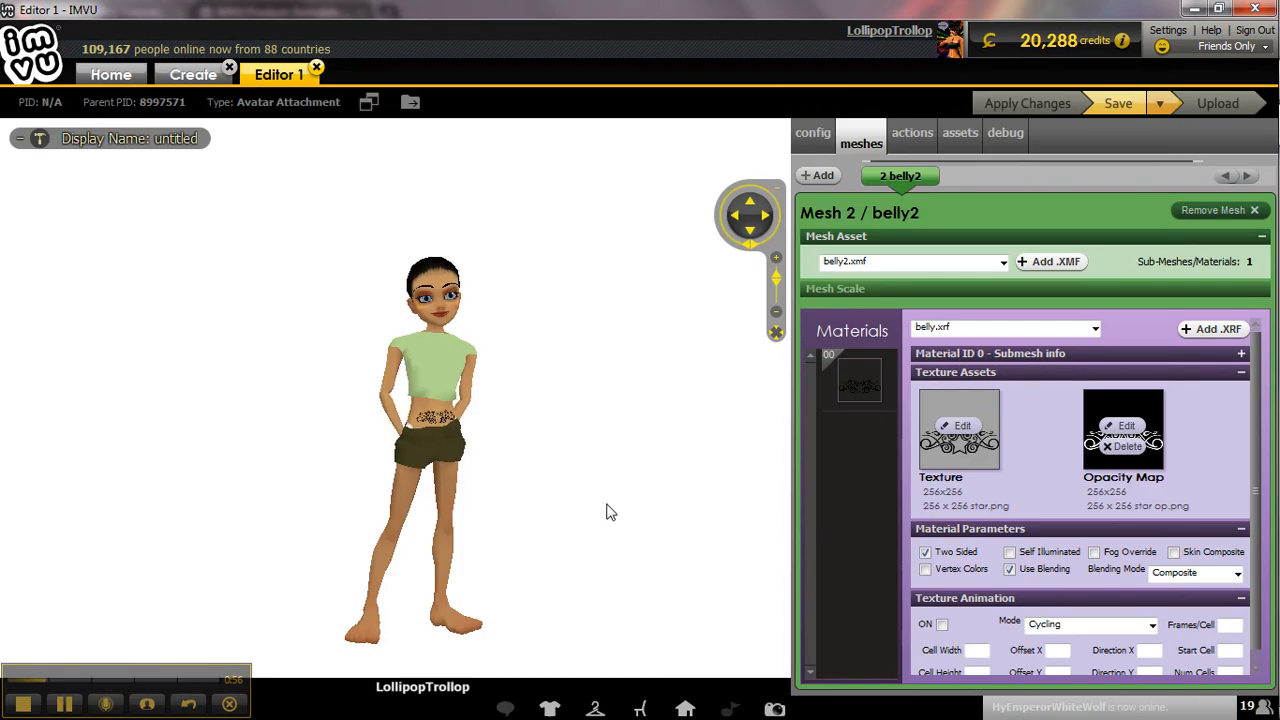
# Dress the preview avatar in the outfit from the BAR Wear outfit folder.
pyautogui.click(595, 709)
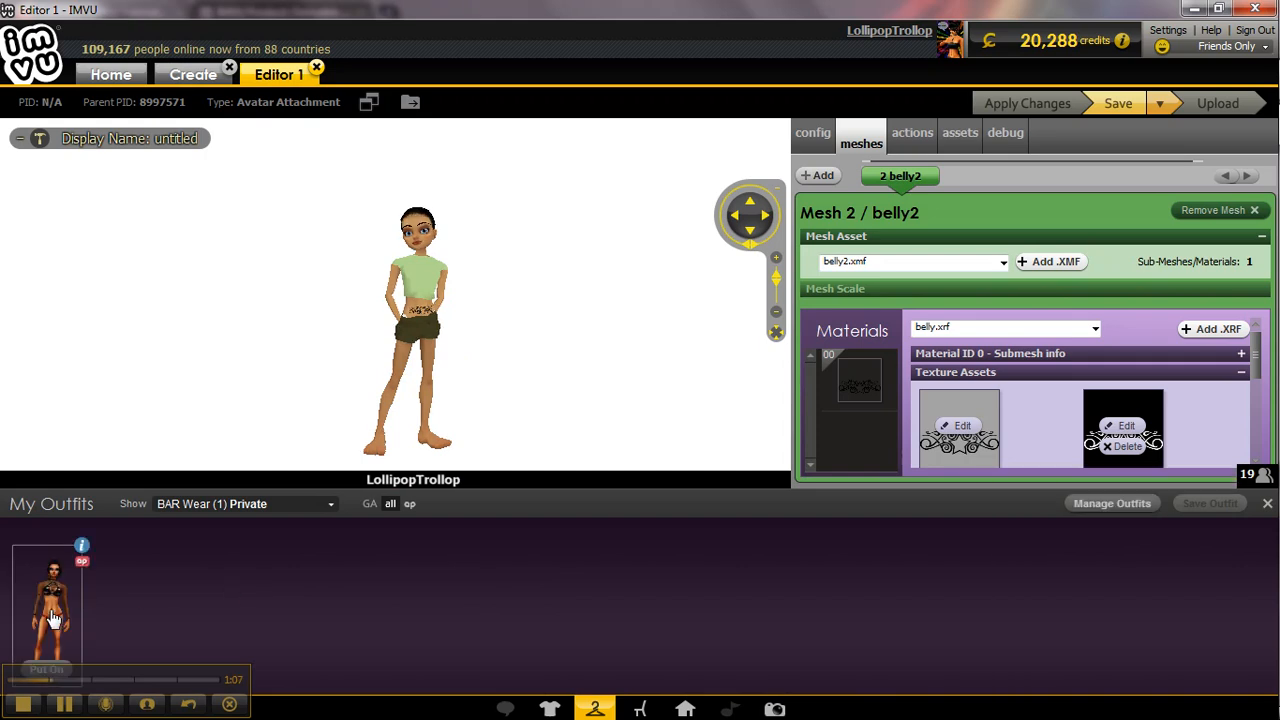
pyautogui.click(64, 612)
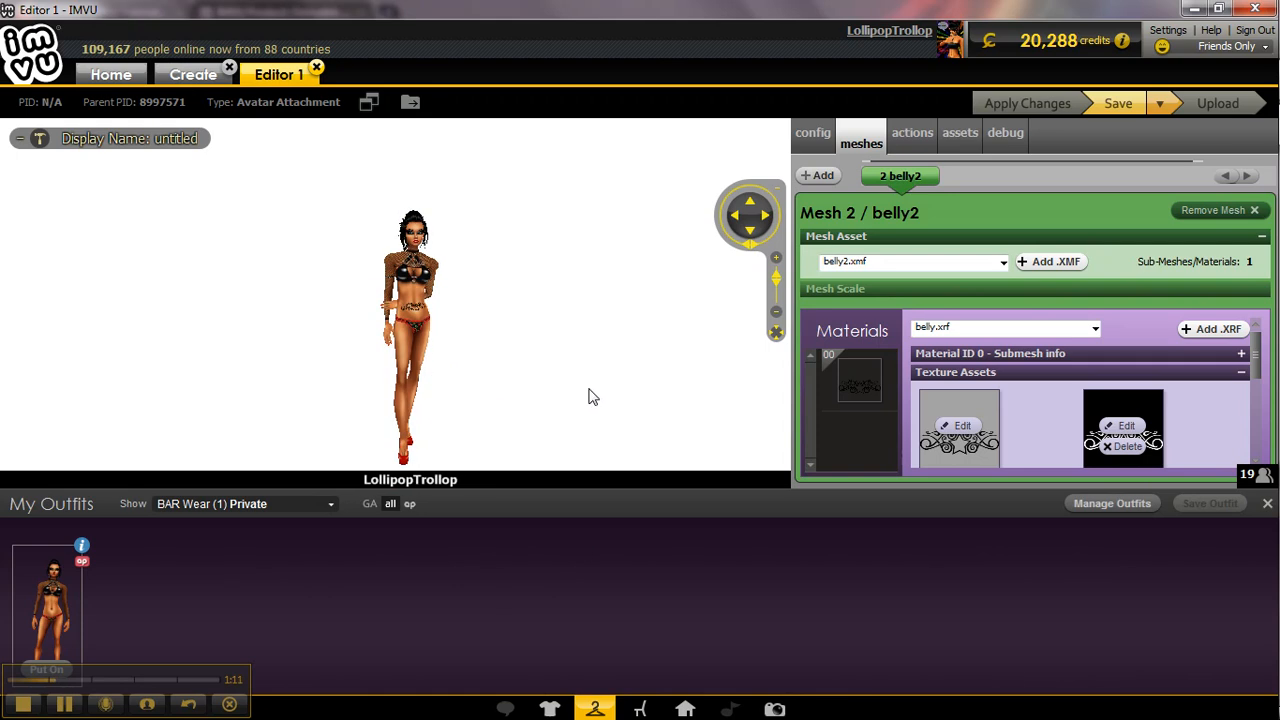
pyautogui.click(595, 708)
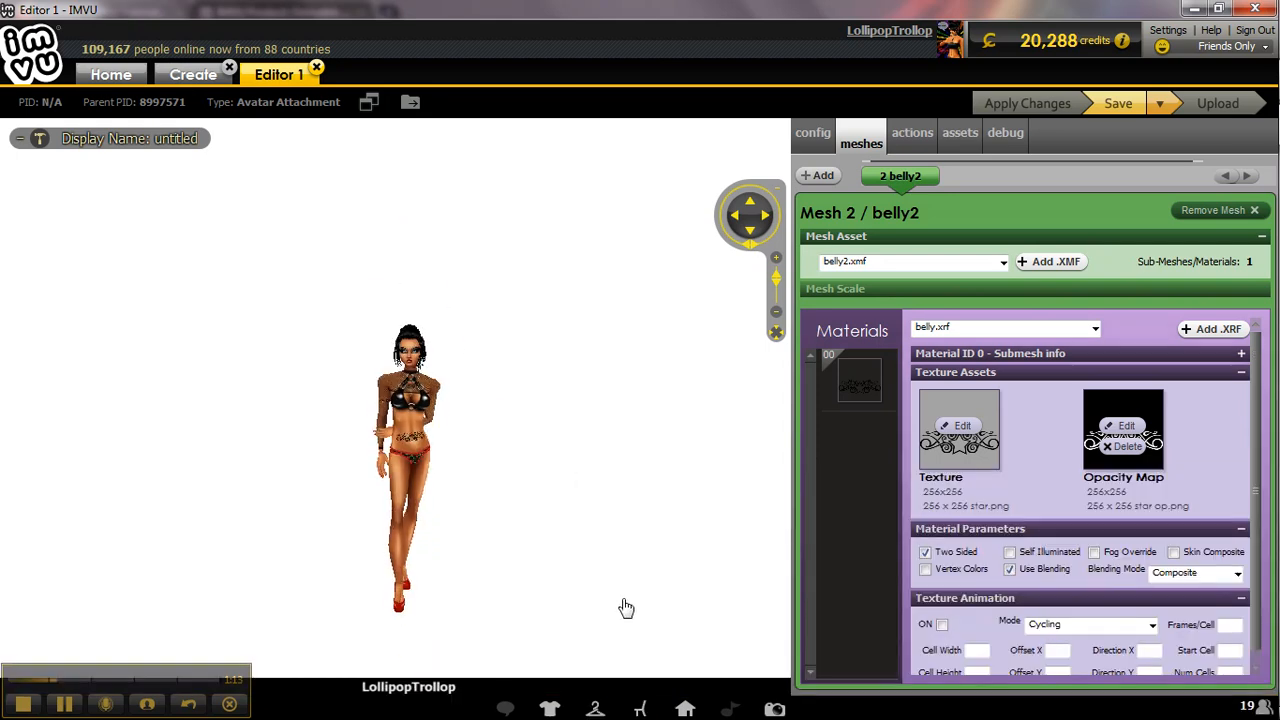
# Replace the belly2 mesh's texture image with LT.png from the 256 Tattoos folder.
pyautogui.scroll(5, 617, 594)
pyautogui.scroll(3, 600, 575)
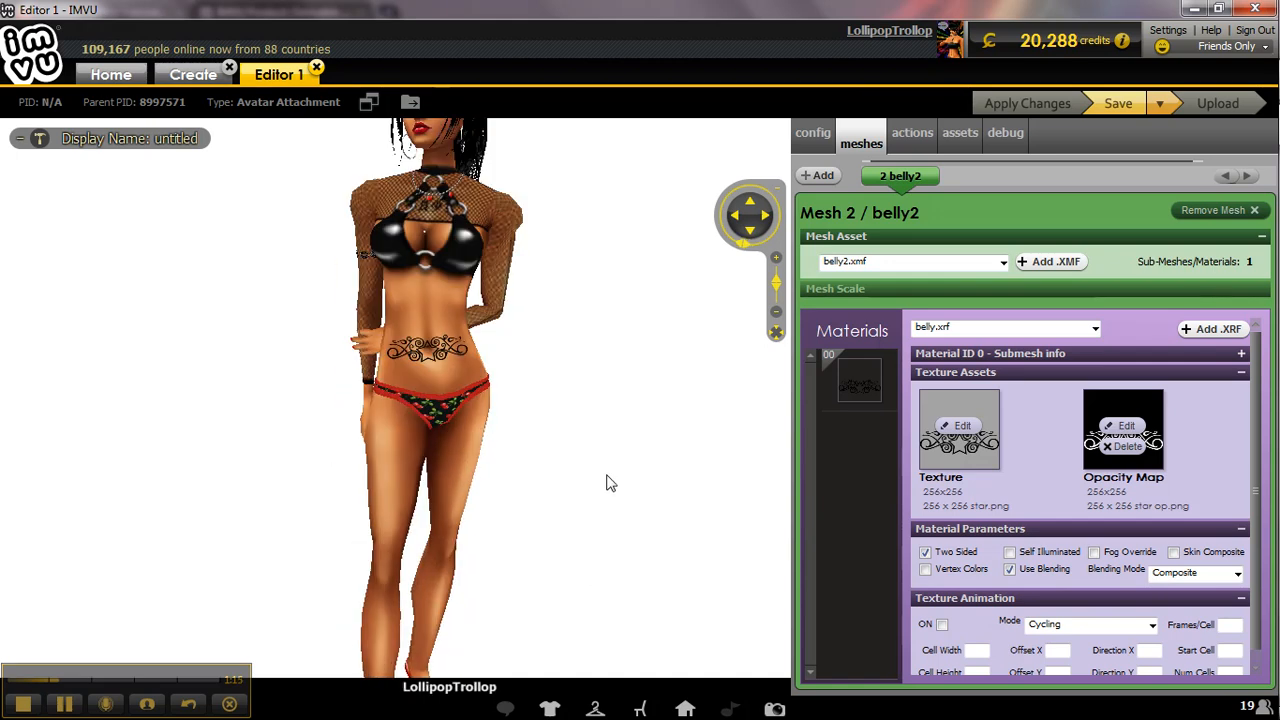
pyautogui.scroll(3, 611, 479)
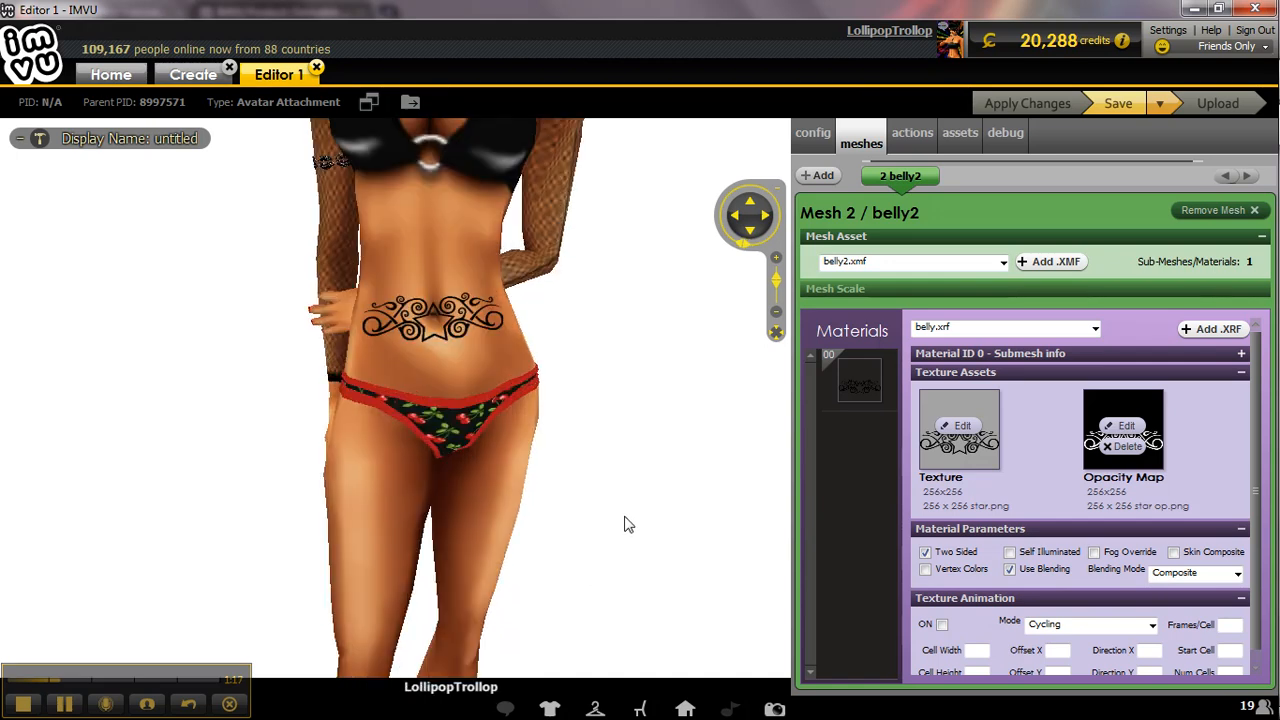
pyautogui.scroll(2, 623, 530)
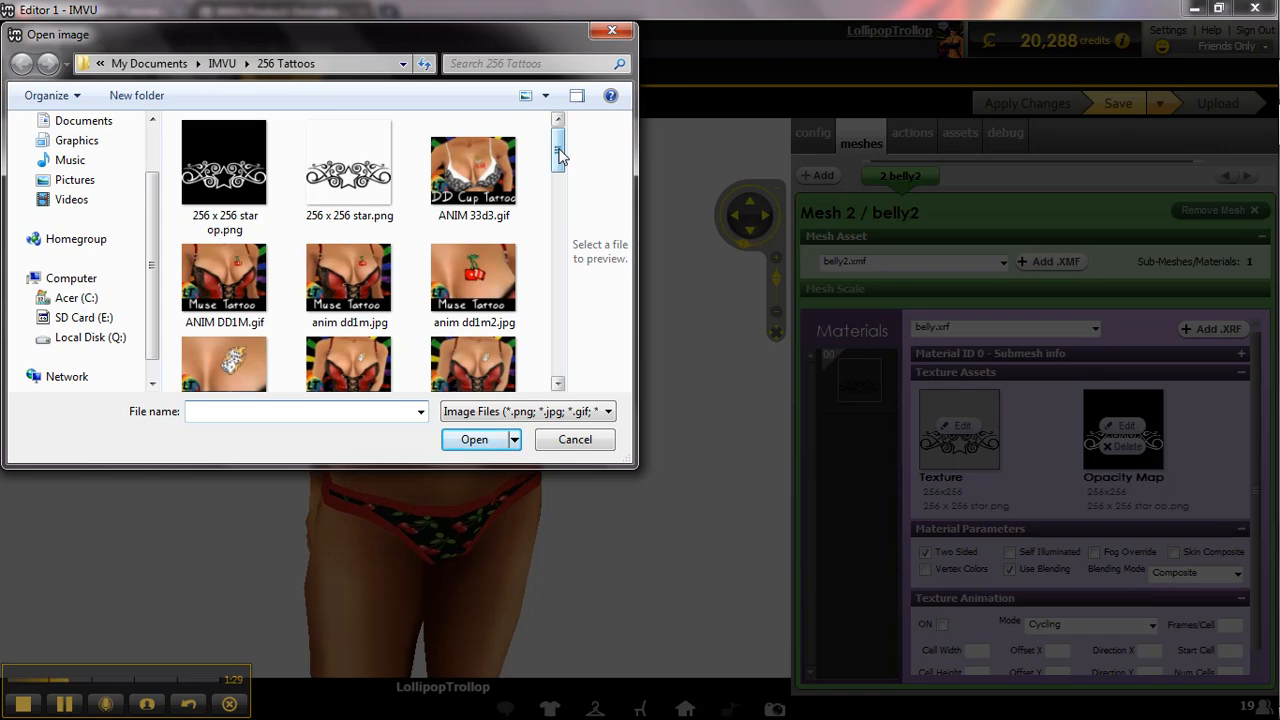
pyautogui.moveTo(557, 149); pyautogui.dragTo(556, 356)
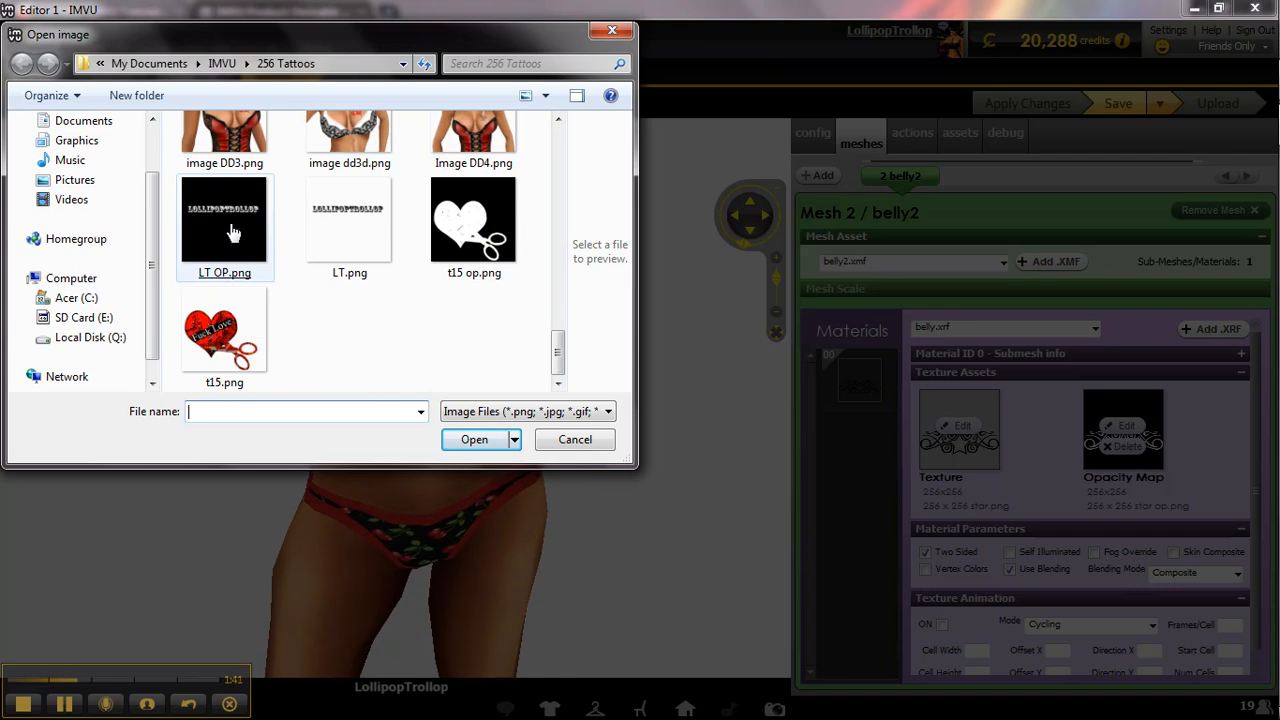
pyautogui.doubleClick(362, 231)
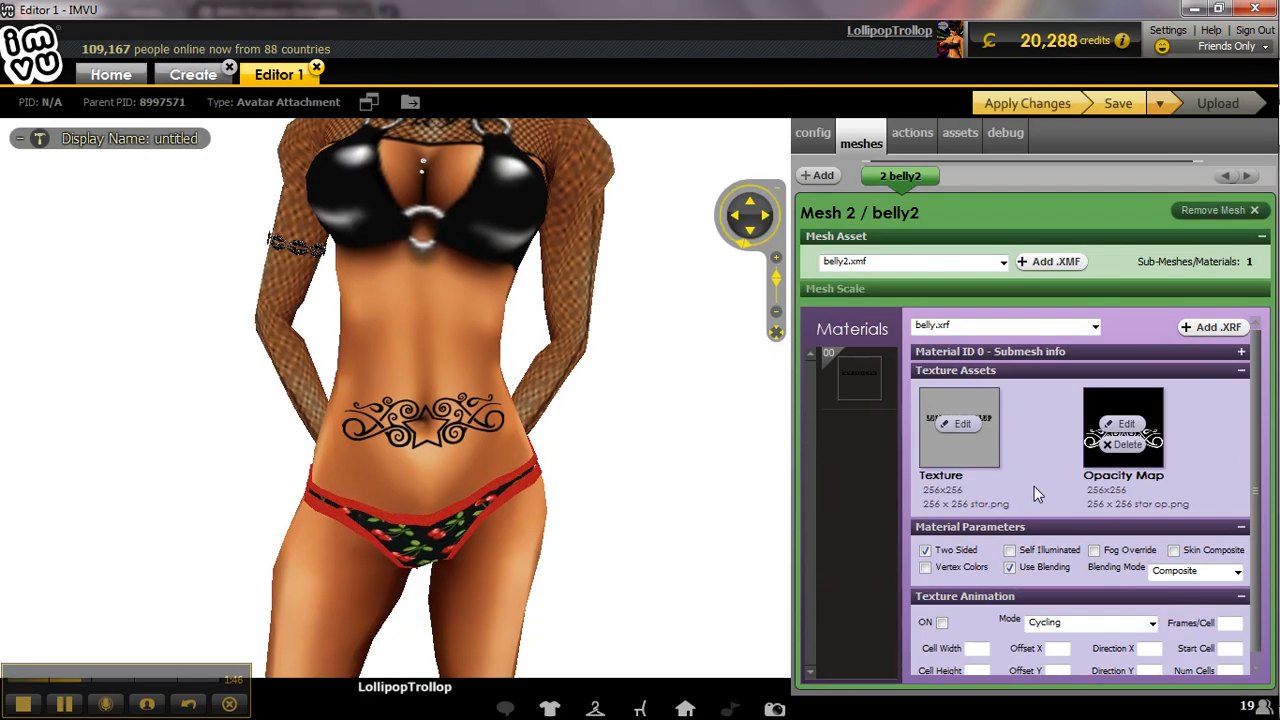
# Replace the belly2 mesh's opacity map with LT OP.png, apply the changes and check the tattoo on the avatar.
pyautogui.click(1126, 424)
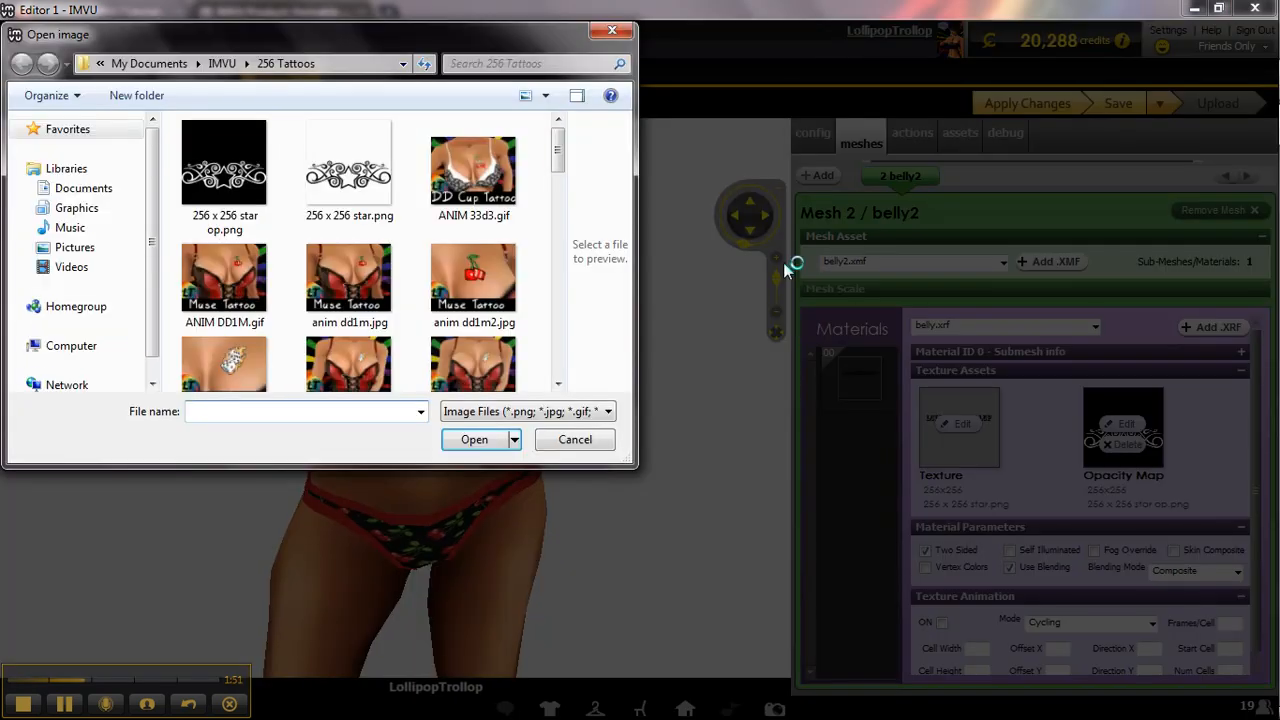
pyautogui.moveTo(557, 145); pyautogui.dragTo(560, 365)
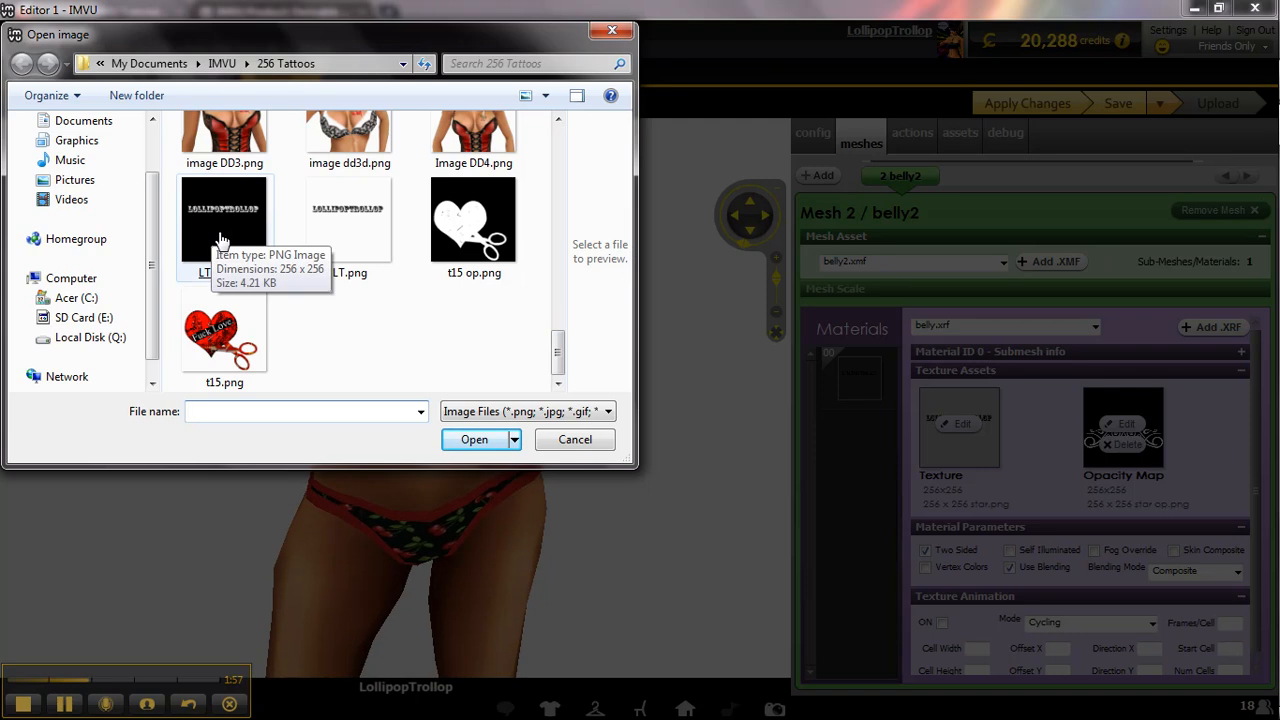
pyautogui.doubleClick(222, 230)
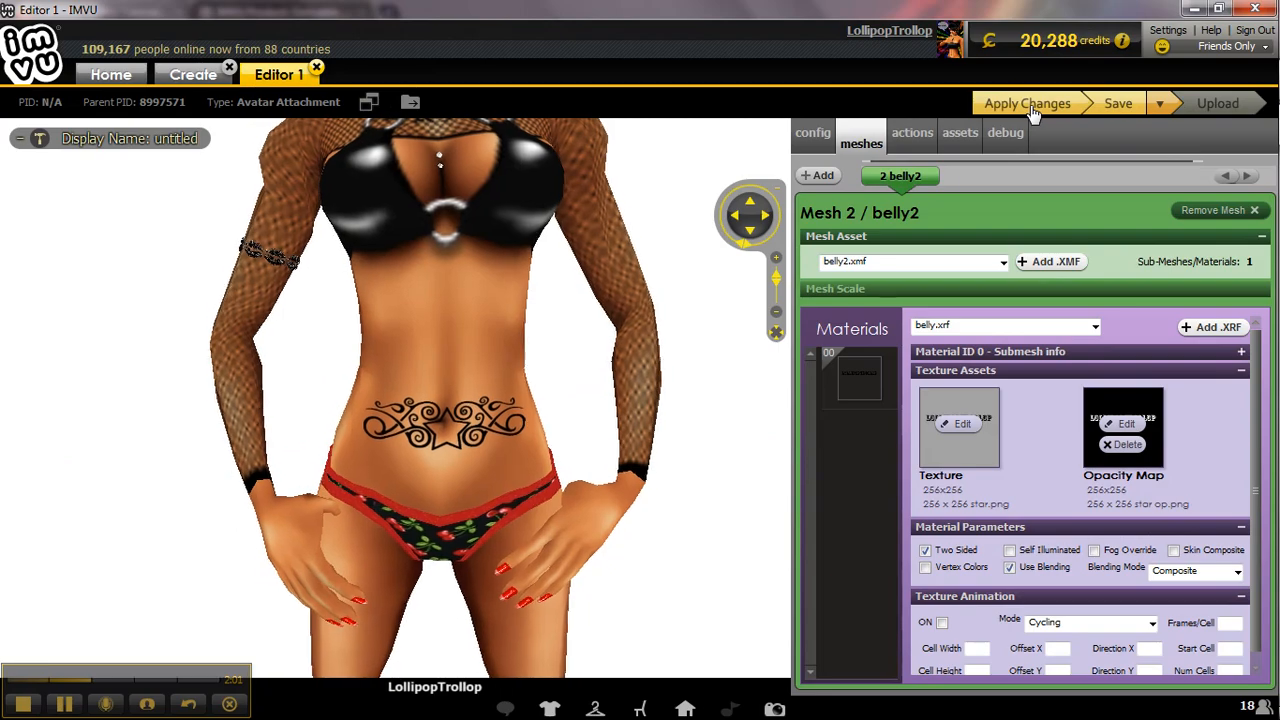
pyautogui.click(1030, 106)
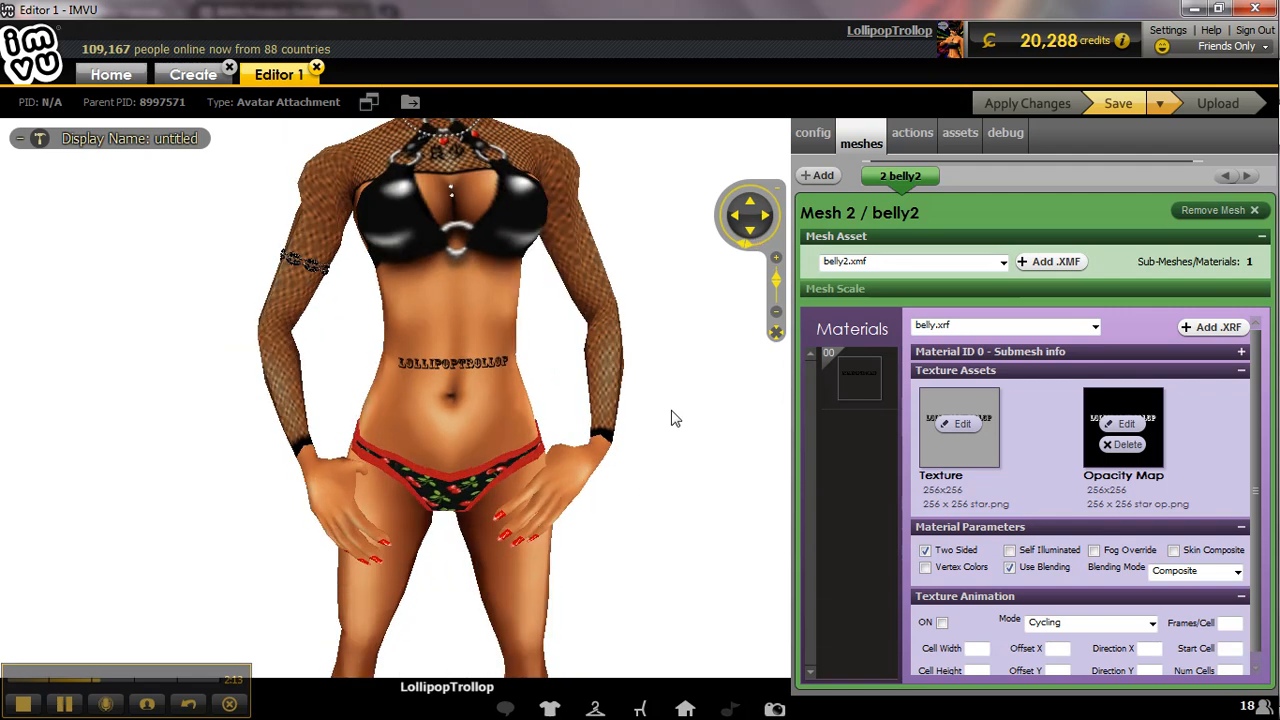
pyautogui.scroll(4, 694, 550)
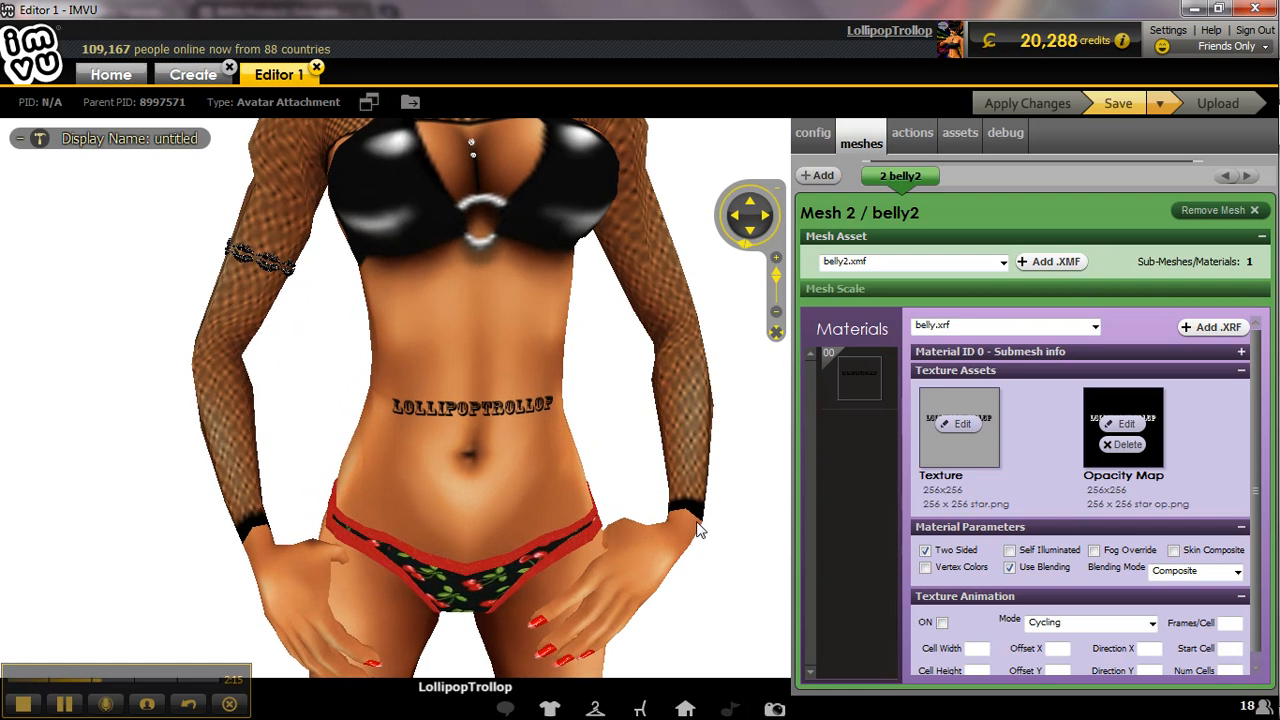
pyautogui.scroll(-4, 699, 531)
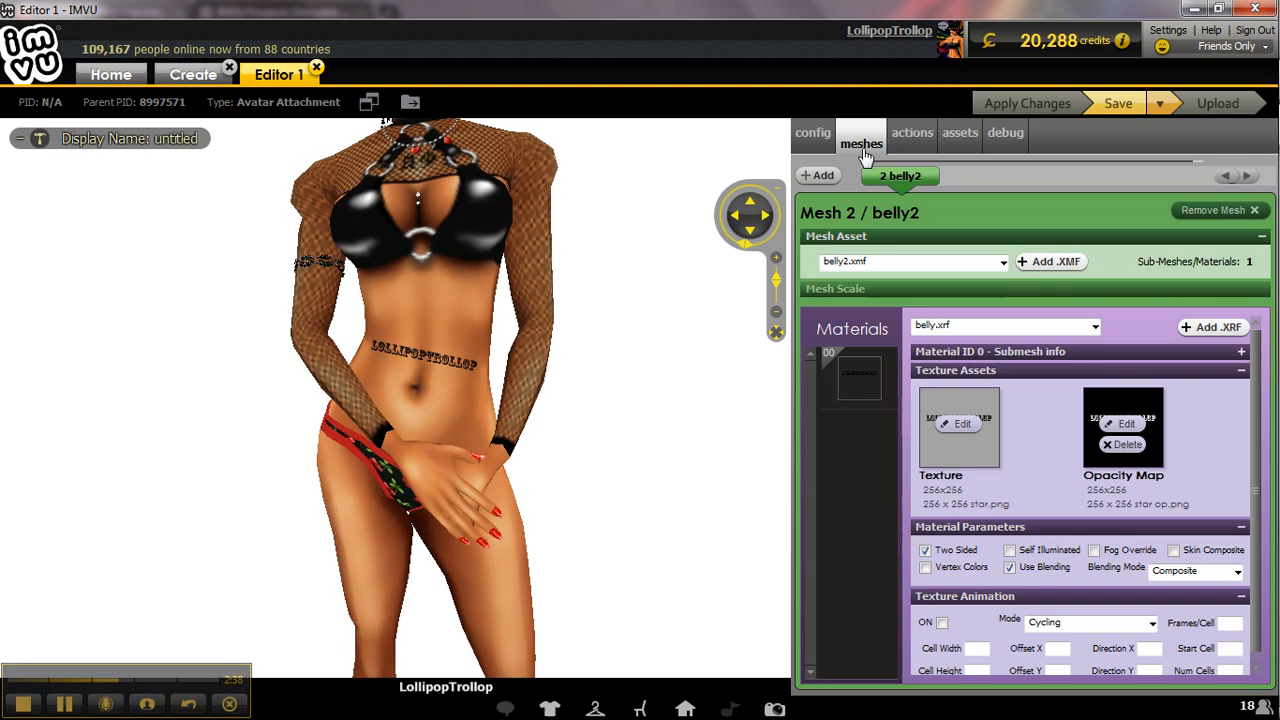
# Save the tattoo product and begin uploading it to the shop.
pyautogui.click(1125, 108)
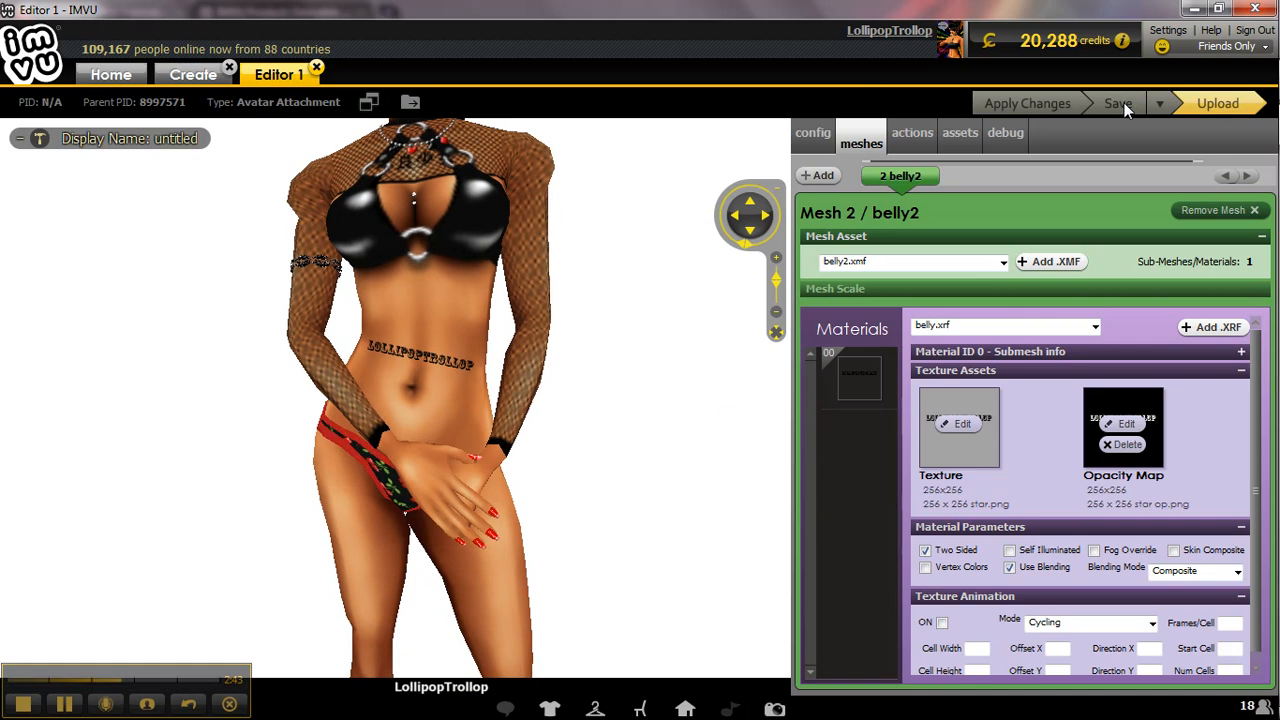
pyautogui.click(1227, 103)
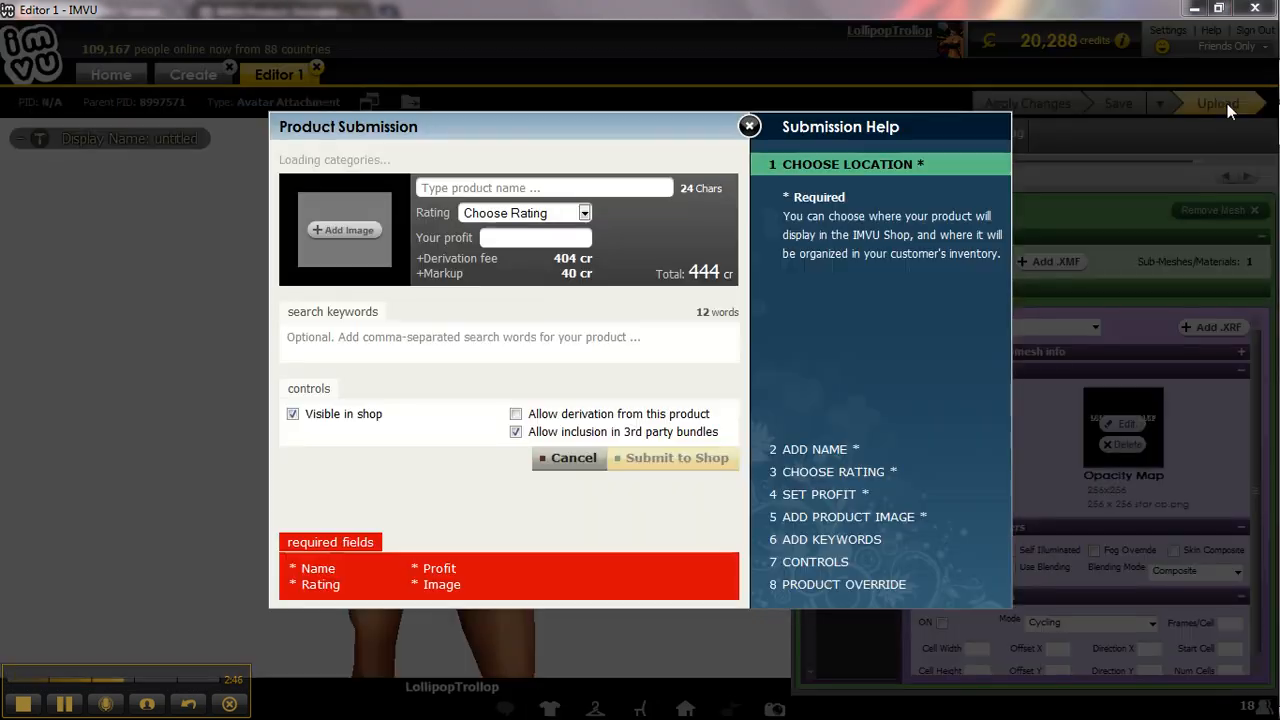
# Add catalog loli master.jpg from the A Master Images folder as the product image.
pyautogui.click(353, 233)
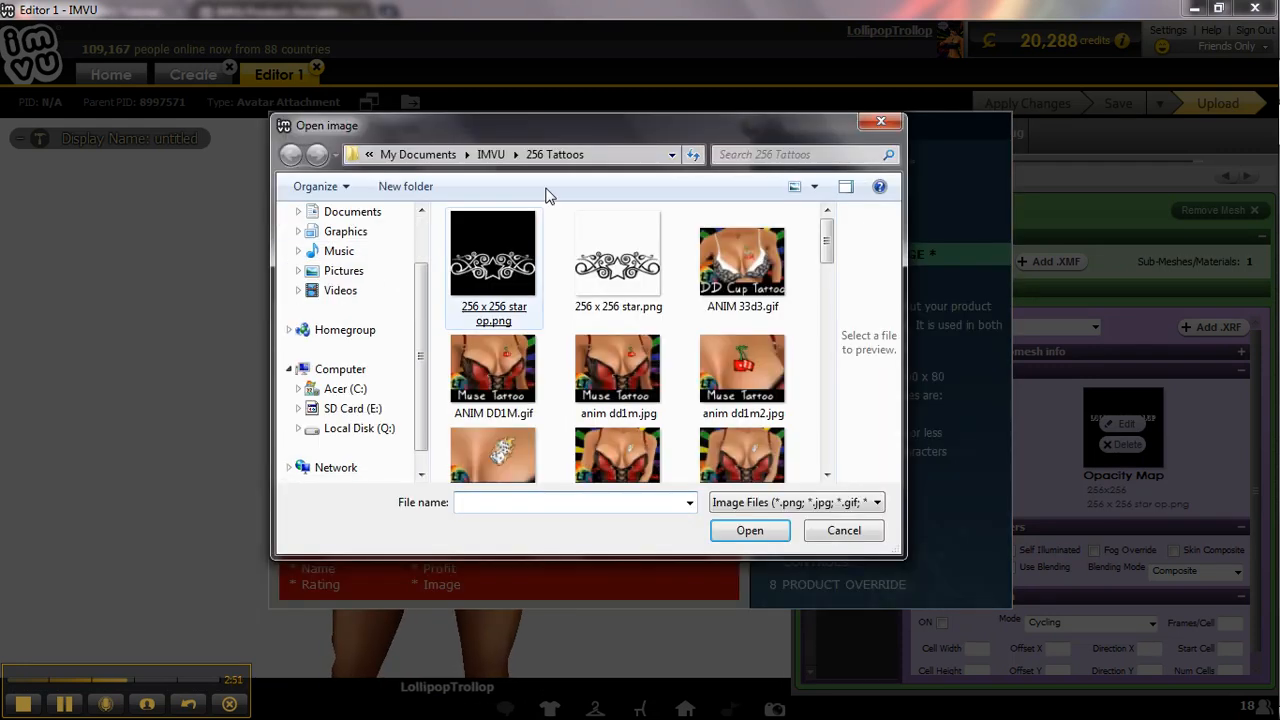
pyautogui.click(514, 155)
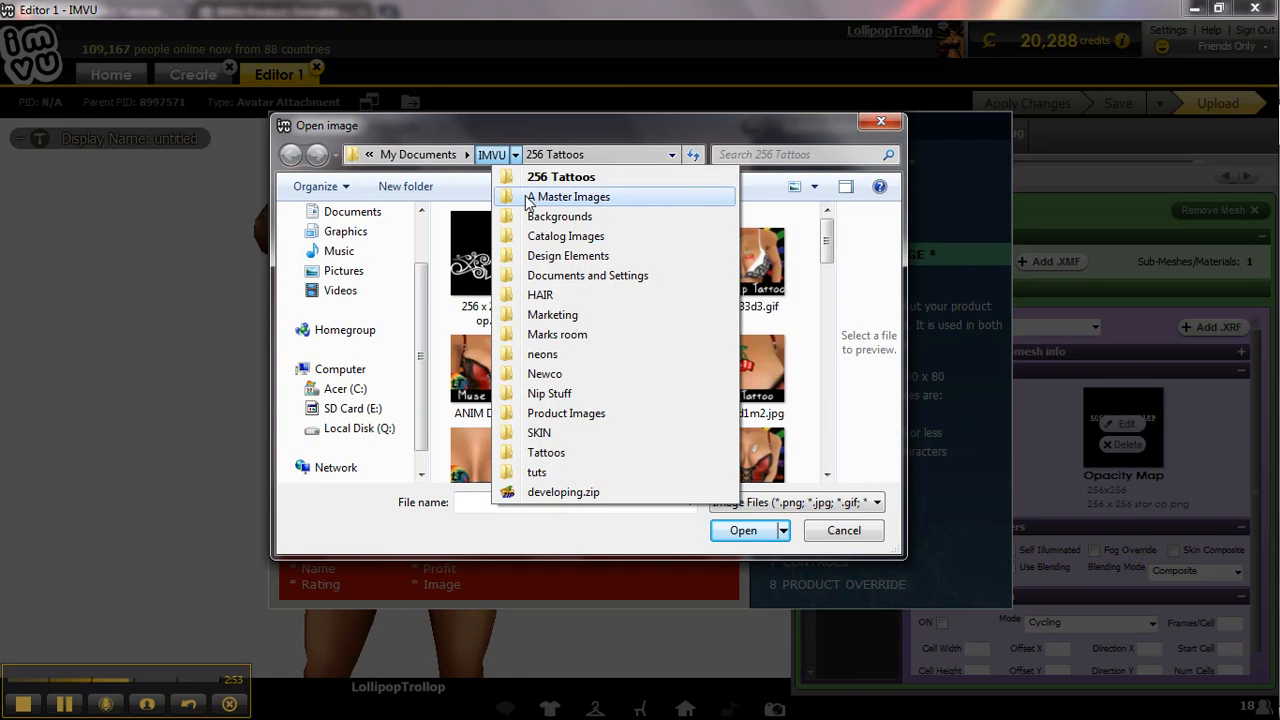
pyautogui.click(568, 197)
pyautogui.scroll(-1, 657, 290)
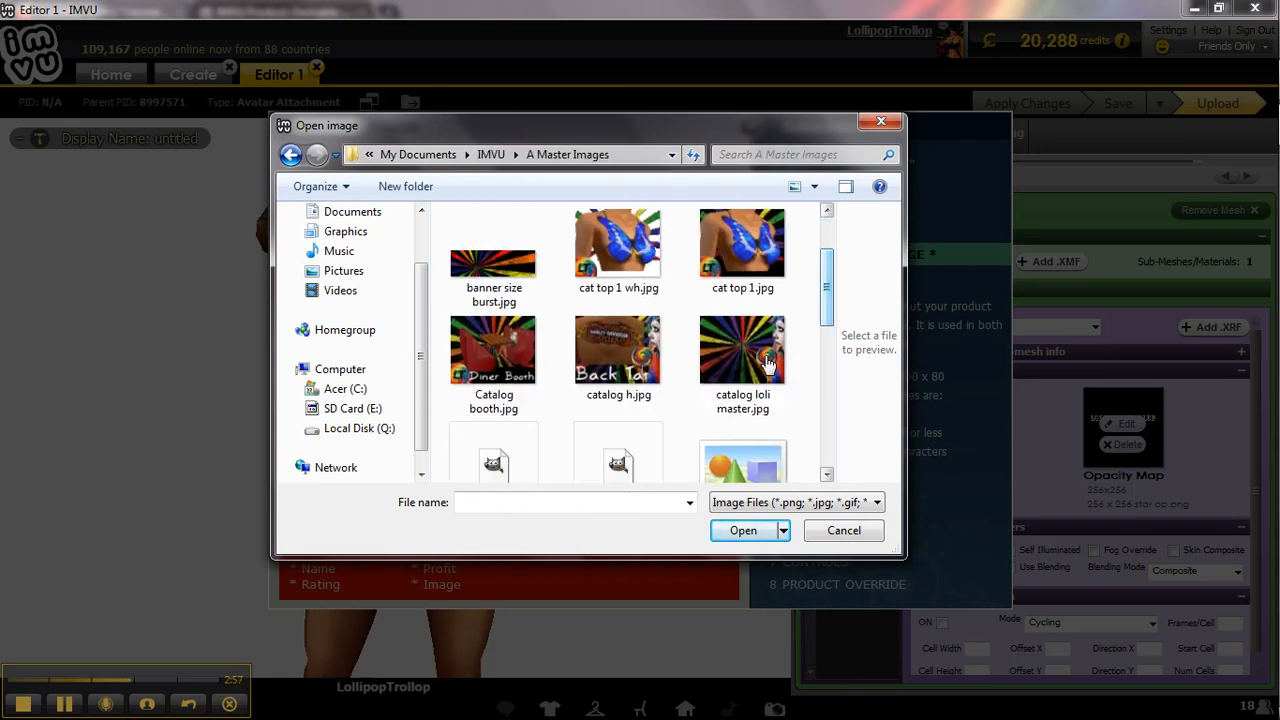
pyautogui.doubleClick(733, 371)
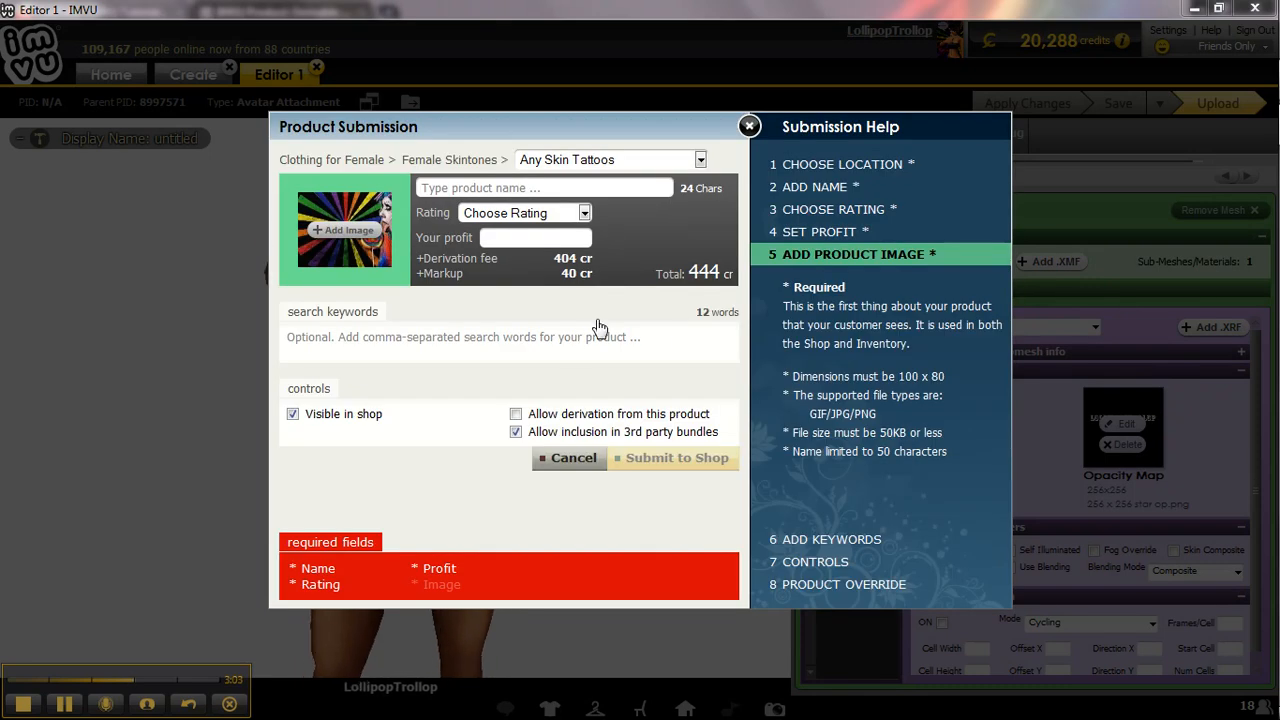
# Fill in the submission with the product name LT Tattoo, a profit of 100 and the General Audience rating.
pyautogui.click(646, 192)
pyautogui.write('L')
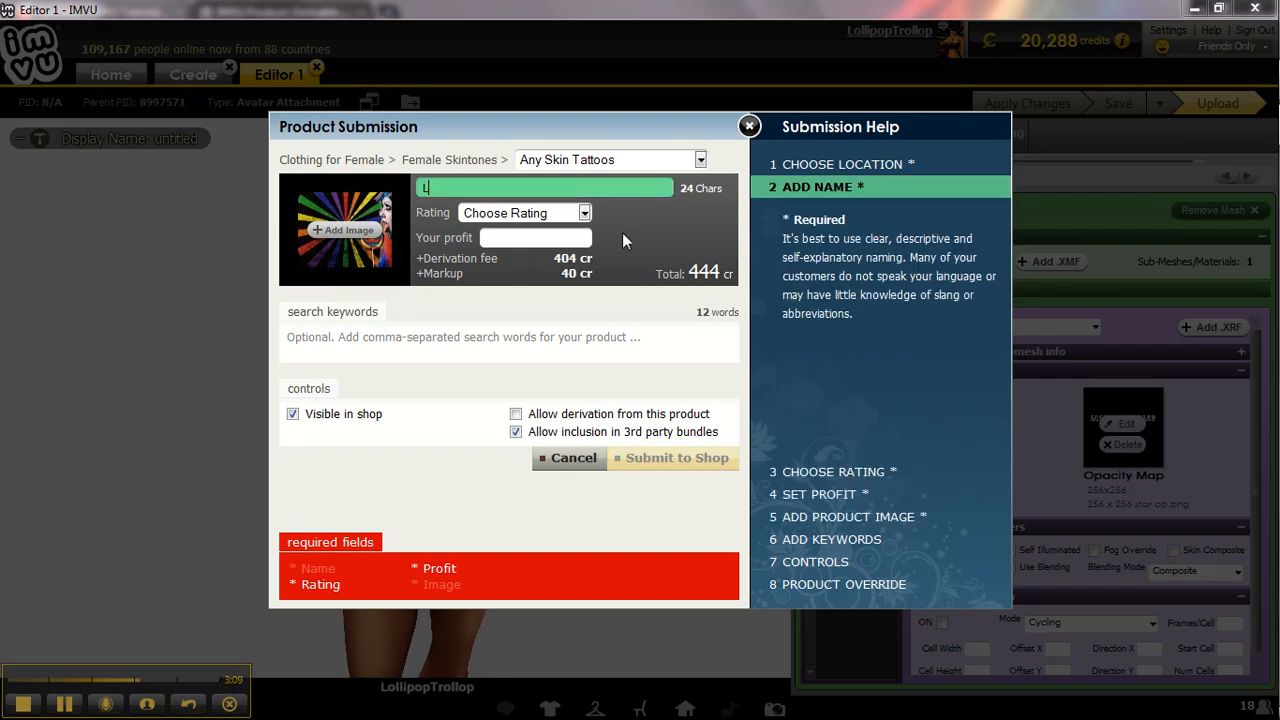
pyautogui.write('T Tattoo')
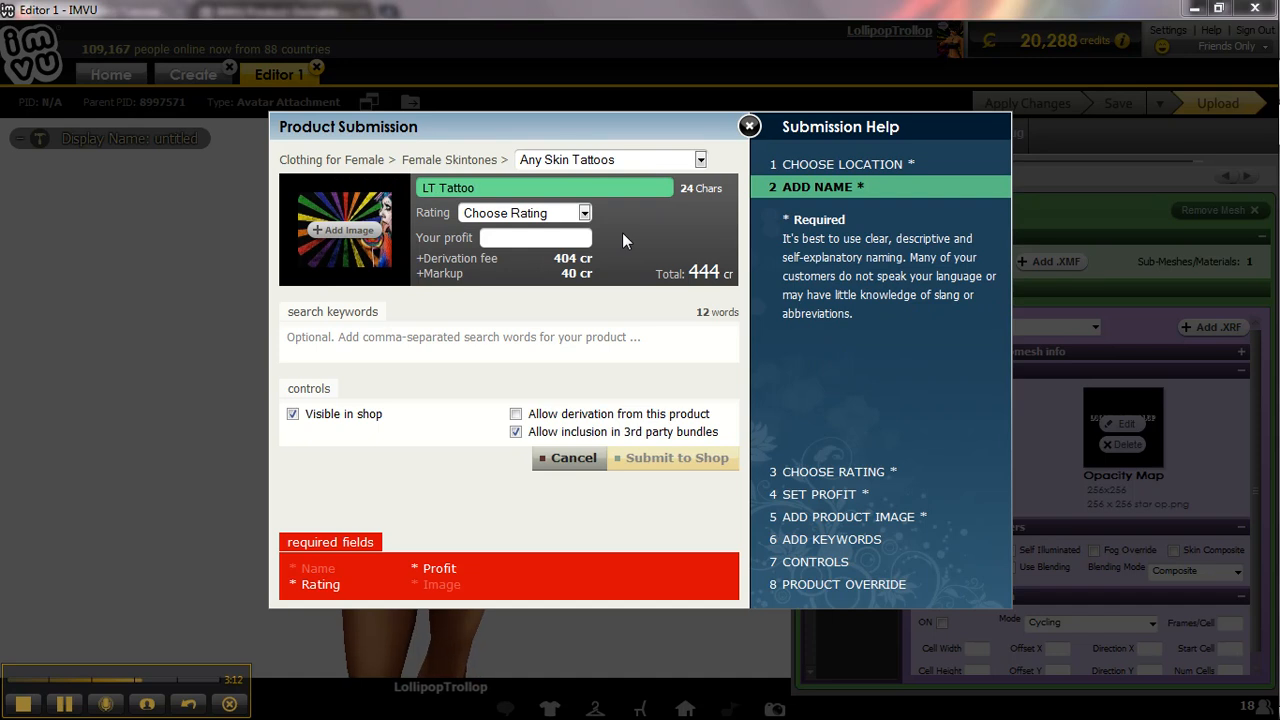
pyautogui.click(539, 240)
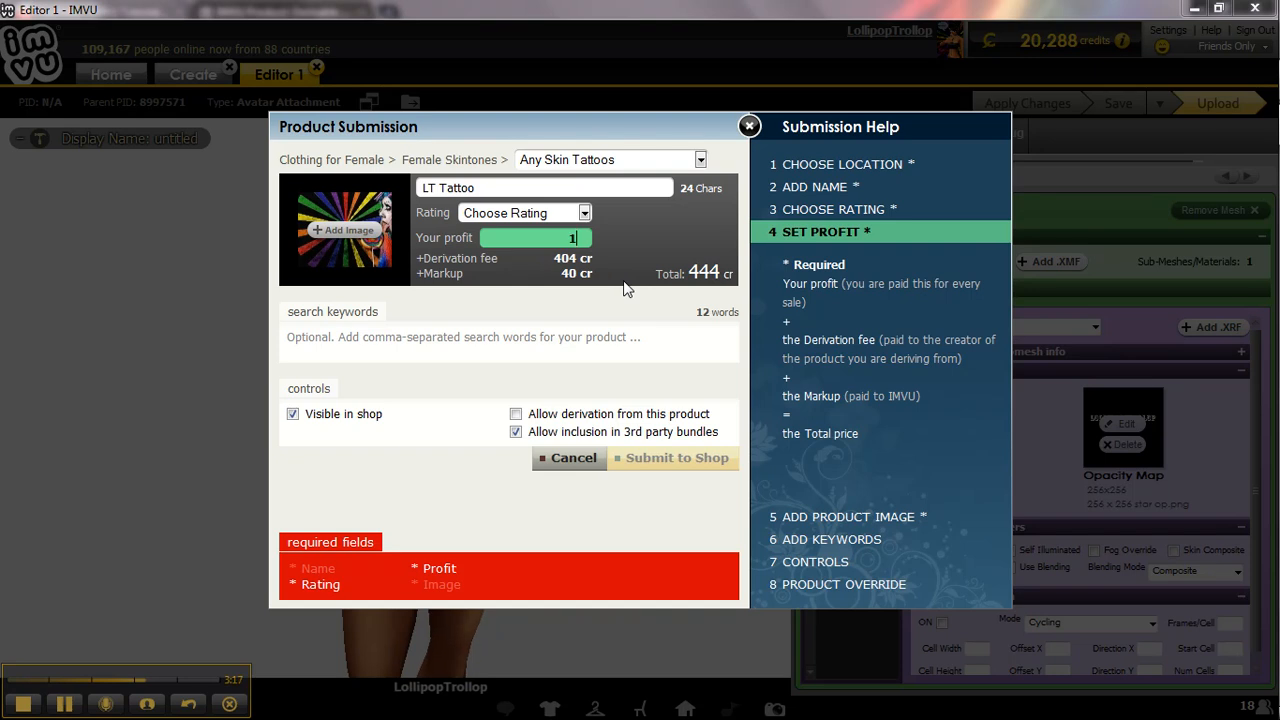
pyautogui.write('100')
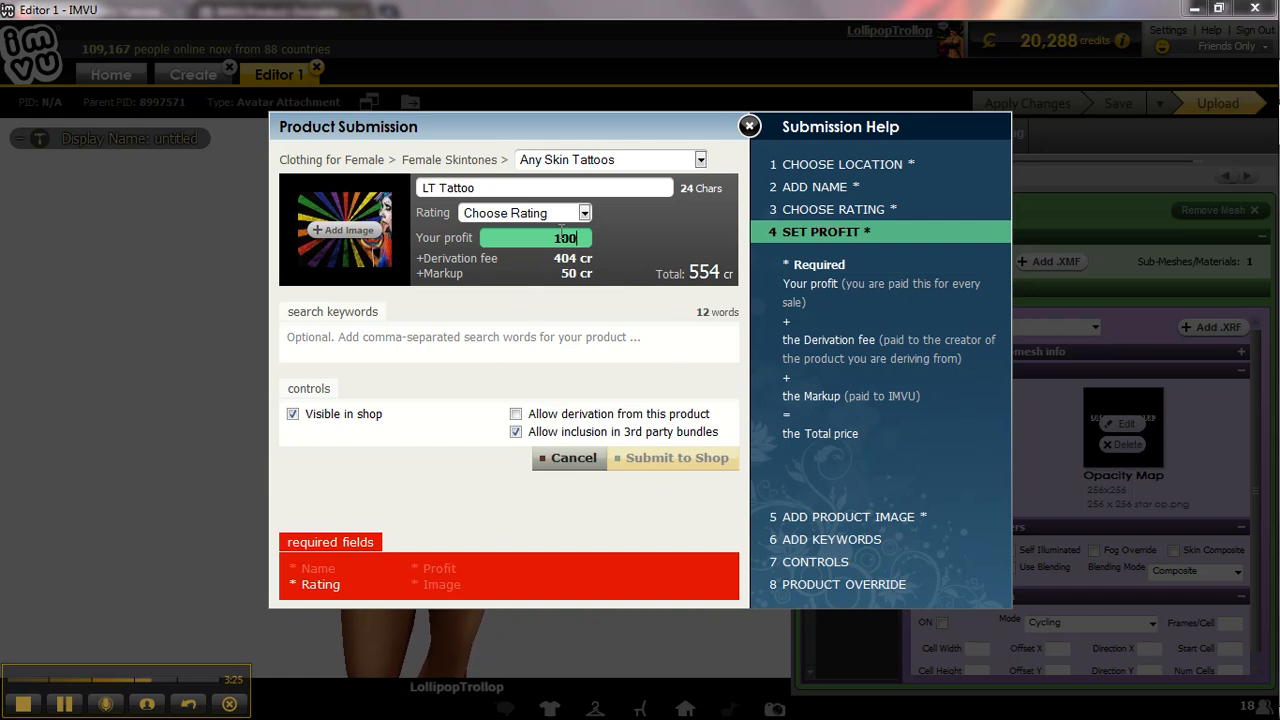
pyautogui.click(585, 213)
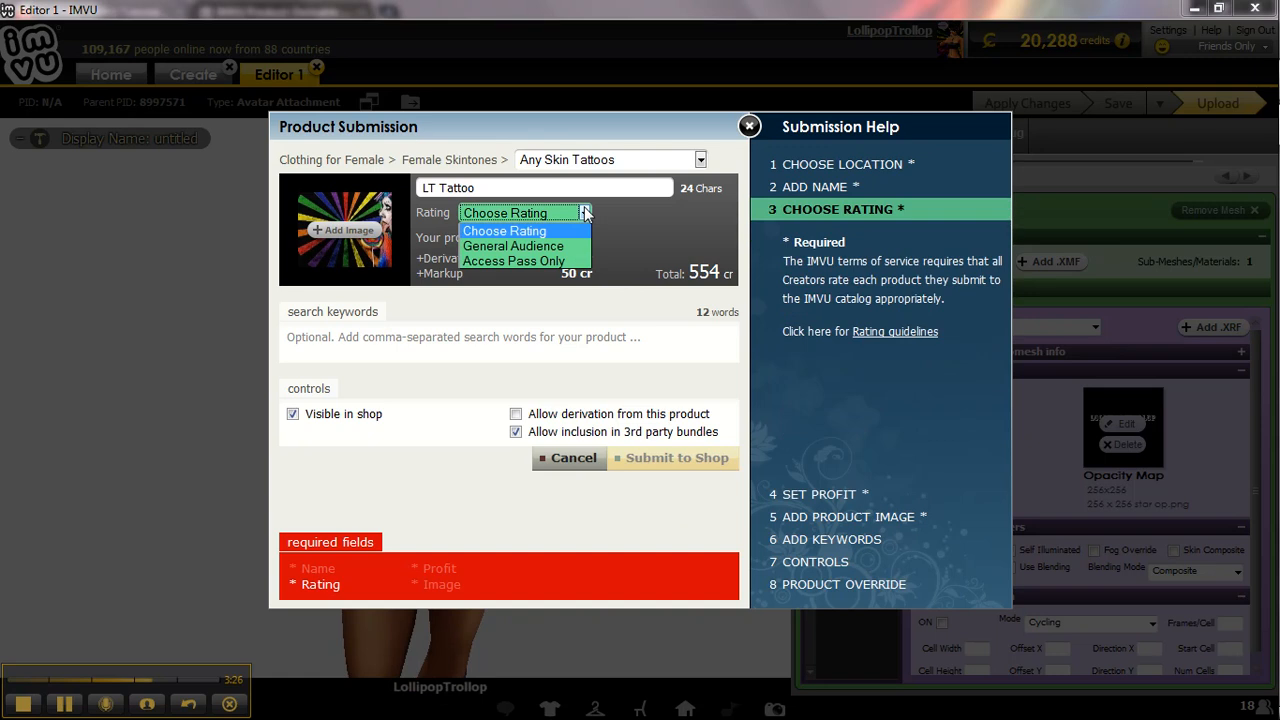
pyautogui.click(512, 246)
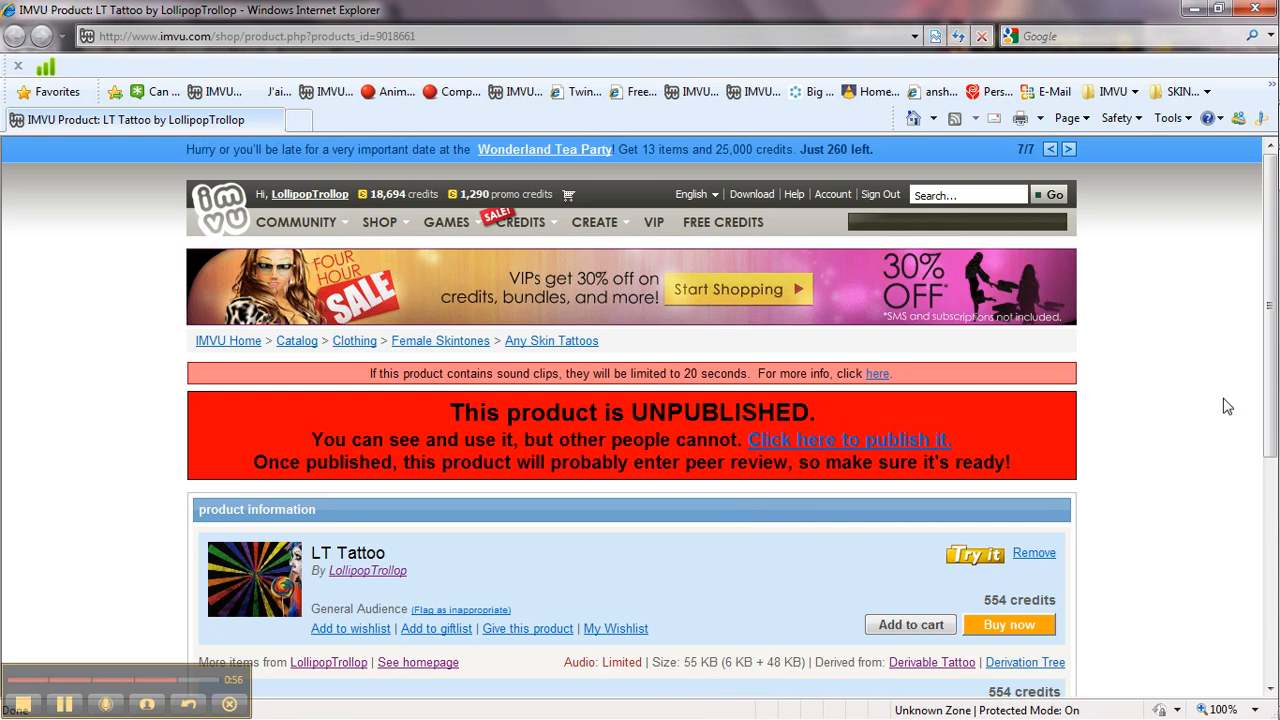
# Review the LT Tattoo product page and publish the product.
pyautogui.scroll(-4, 1273, 328)
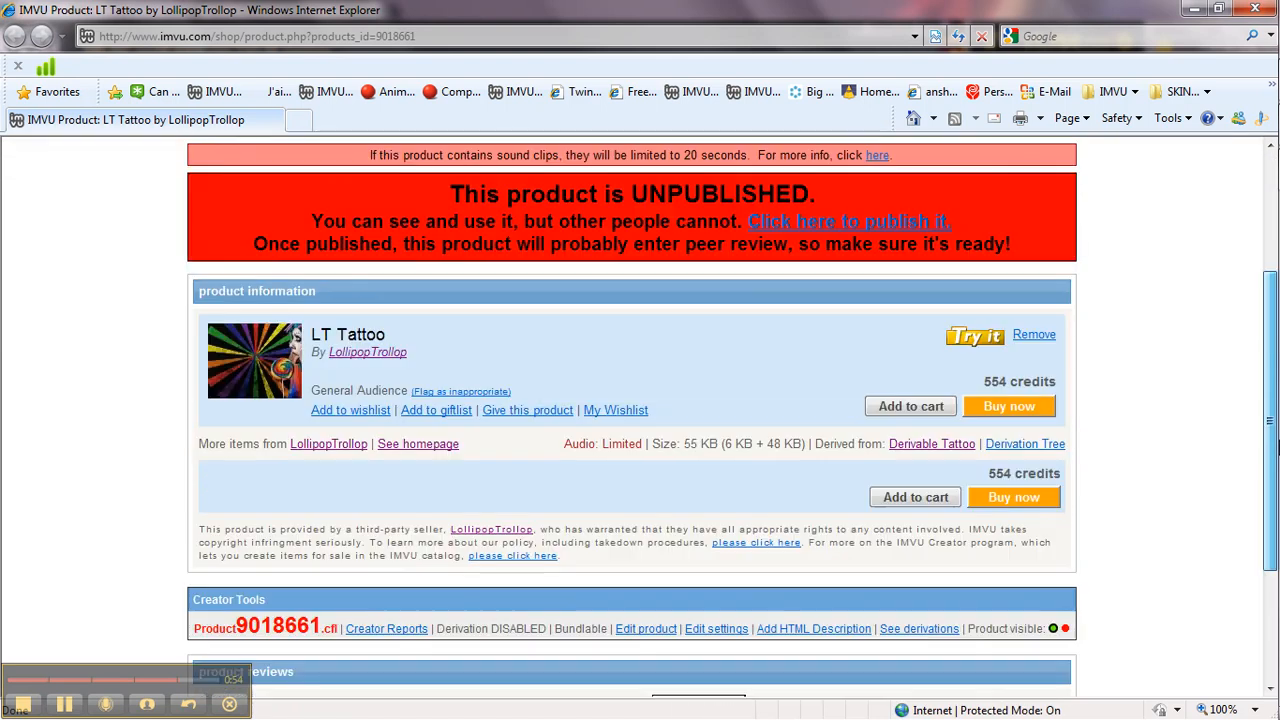
pyautogui.moveTo(1273, 407); pyautogui.dragTo(1263, 360)
pyautogui.moveTo(1271, 414)
pyautogui.mouseDown()
pyautogui.moveTo(1271, 402)
pyautogui.moveTo(1273, 420)
pyautogui.mouseUp()
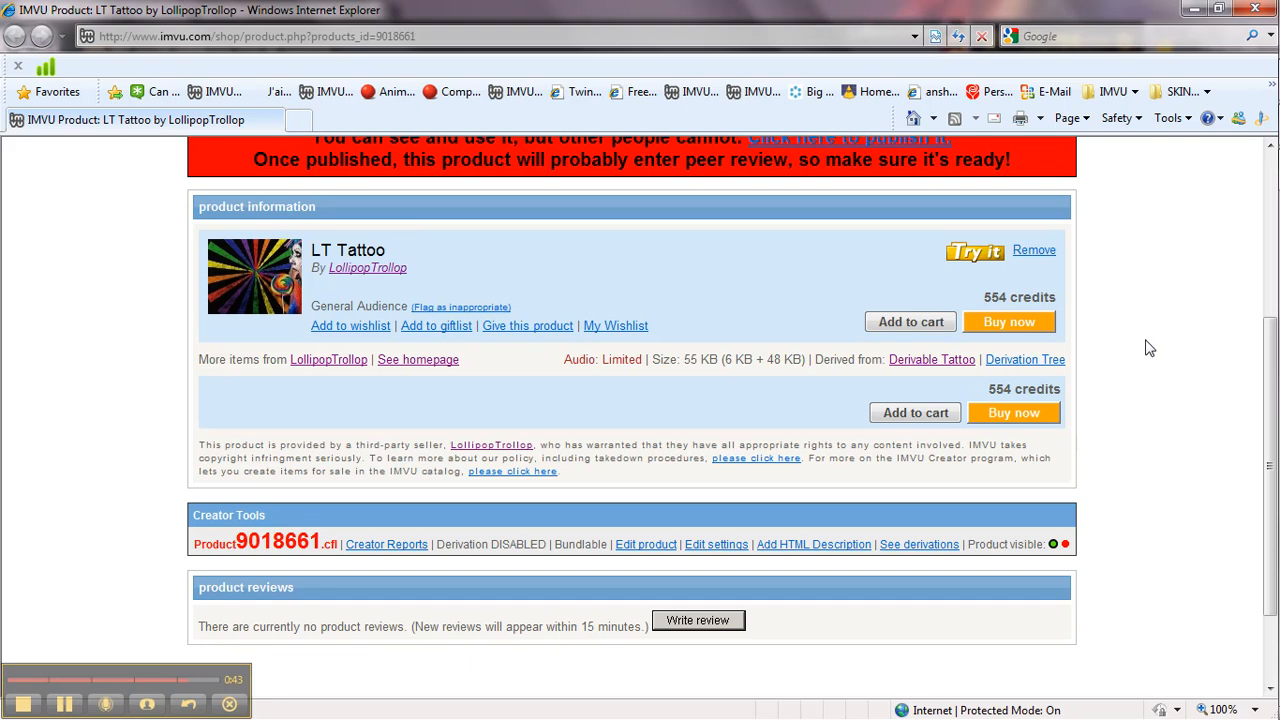
pyautogui.scroll(1, 1146, 349)
pyautogui.click(912, 220)
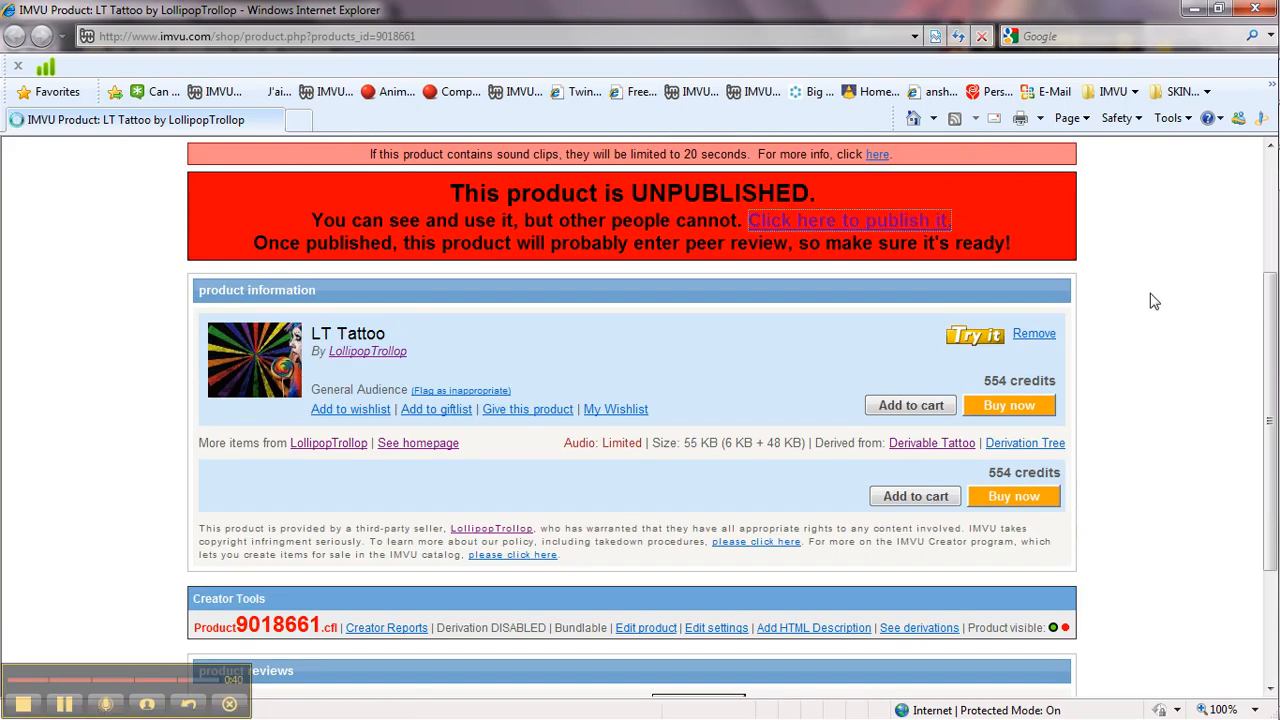